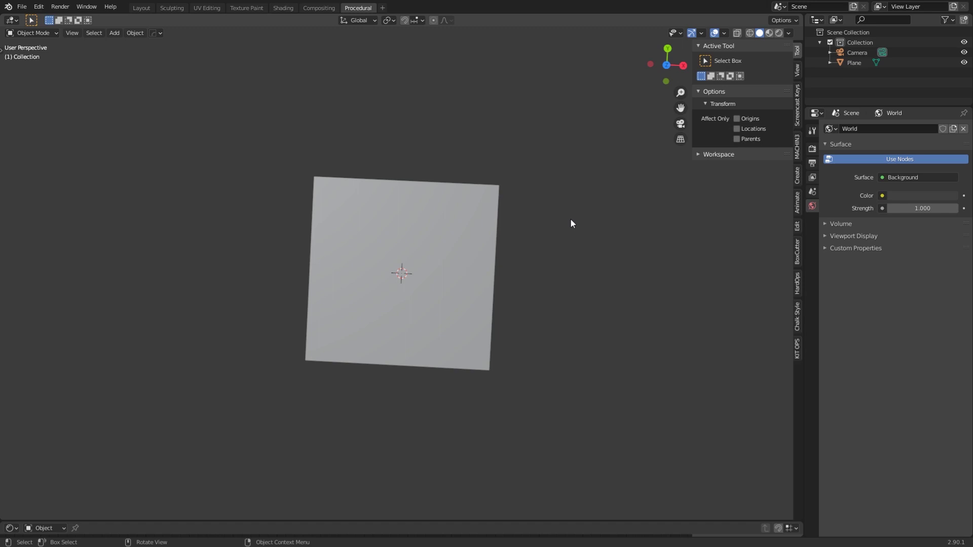
Step: Switch the viewport to Material Preview shading and inspect the parallax materials on the example planes from several angles
left_click(547, 385)
left_click(444, 125)
left_click(769, 32)
mouse_move(563, 223)
middle_mouse_down()
mouse_move(531, 264)
mouse_move(499, 258)
mouse_move(532, 306)
mouse_move(585, 282)
mouse_move(573, 264)
mouse_move(546, 258)
mouse_move(534, 289)
mouse_move(575, 278)
mouse_move(521, 274)
mouse_move(558, 288)
mouse_move(562, 263)
mouse_move(519, 263)
mouse_move(514, 302)
mouse_move(573, 289)
mouse_move(569, 272)
mouse_move(523, 267)
mouse_move(513, 290)
middle_mouse_up()
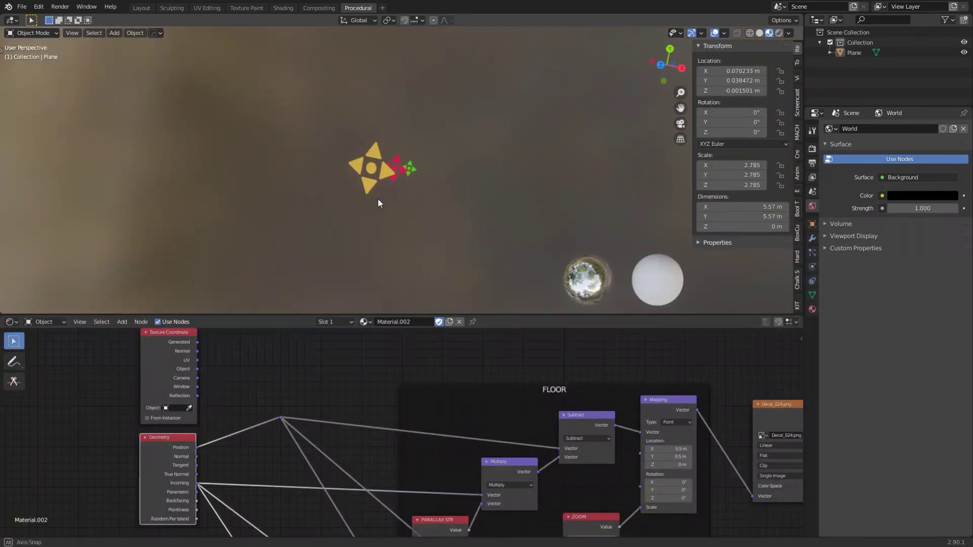
mouse_move(439, 198)
middle_mouse_down()
mouse_move(454, 202)
mouse_move(458, 224)
mouse_move(480, 196)
mouse_move(450, 227)
mouse_move(446, 192)
mouse_move(369, 191)
mouse_move(443, 199)
mouse_move(499, 173)
mouse_move(530, 204)
mouse_move(431, 170)
mouse_move(409, 202)
middle_mouse_up()
left_click(397, 171)
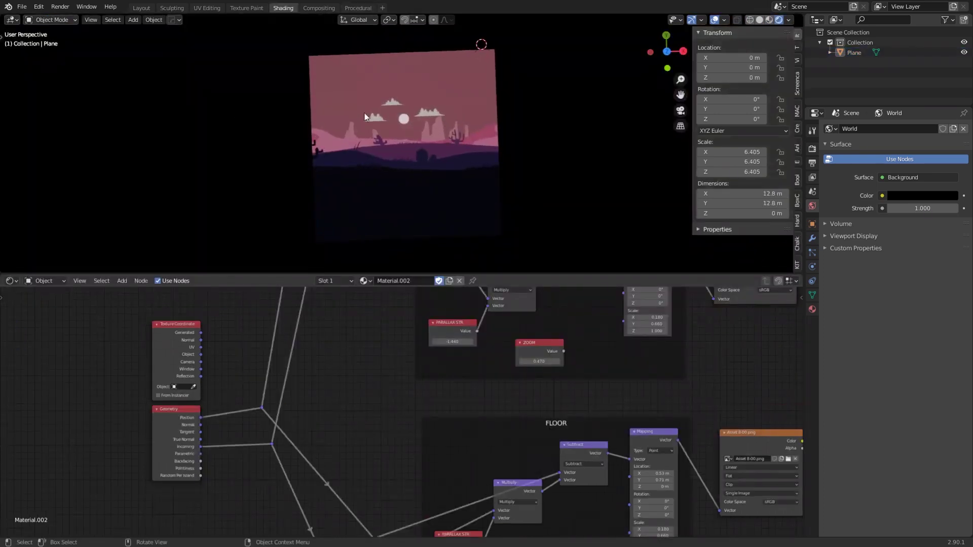
mouse_move(418, 110)
middle_mouse_down()
mouse_move(436, 120)
mouse_move(432, 103)
mouse_move(418, 103)
middle_mouse_up()
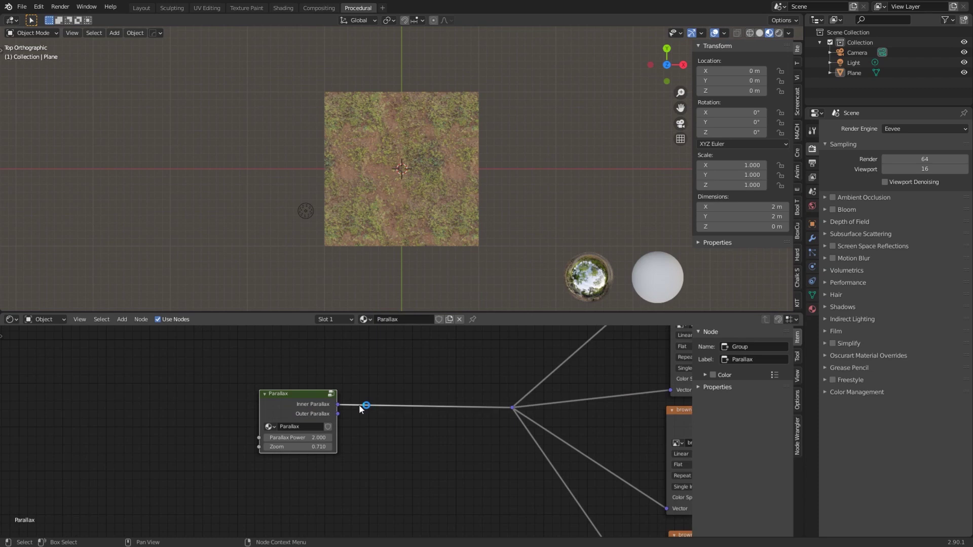
Step: Open the Parallax node group for examination and inspect the ground plane's inner parallax effect from different angles
key("Tab")
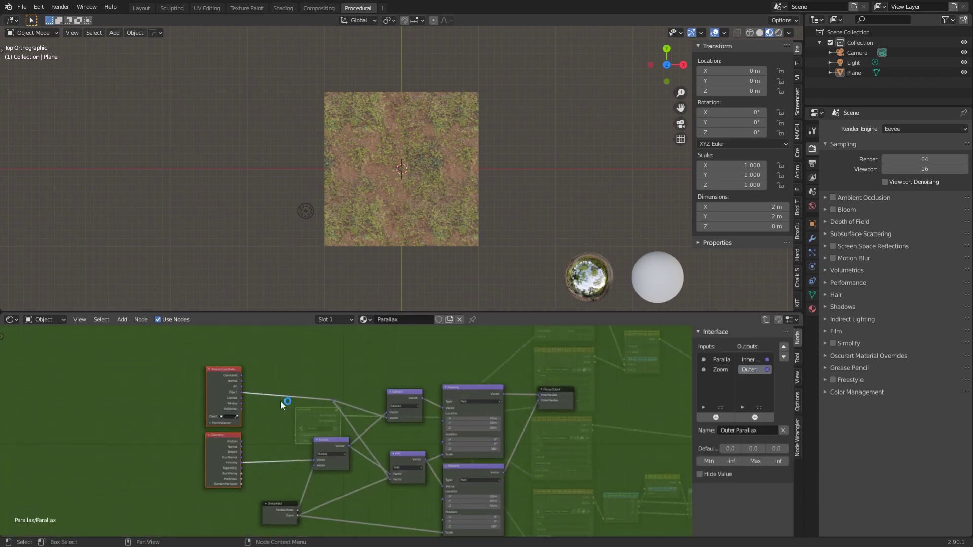
scroll(281, 400, "up", 2)
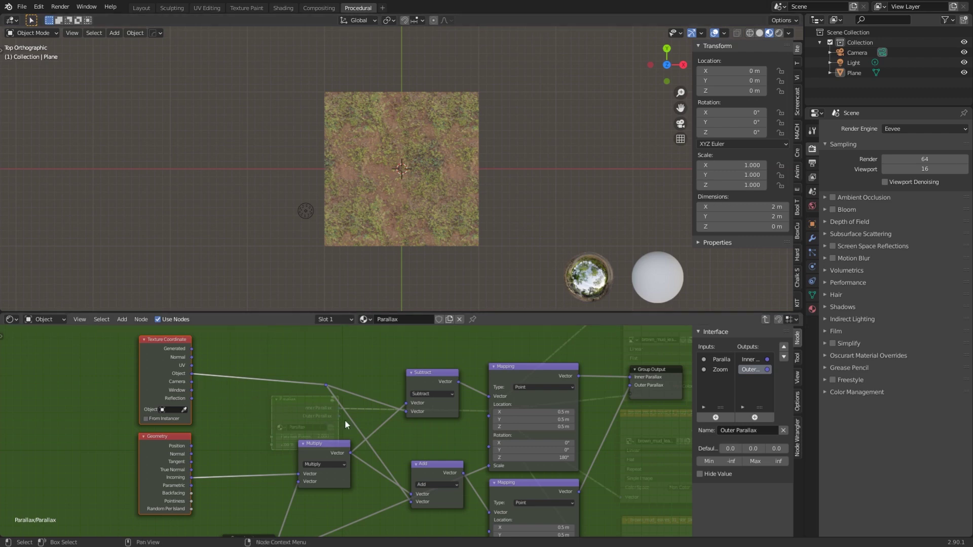
middle_click_drag(355, 422, 343, 390)
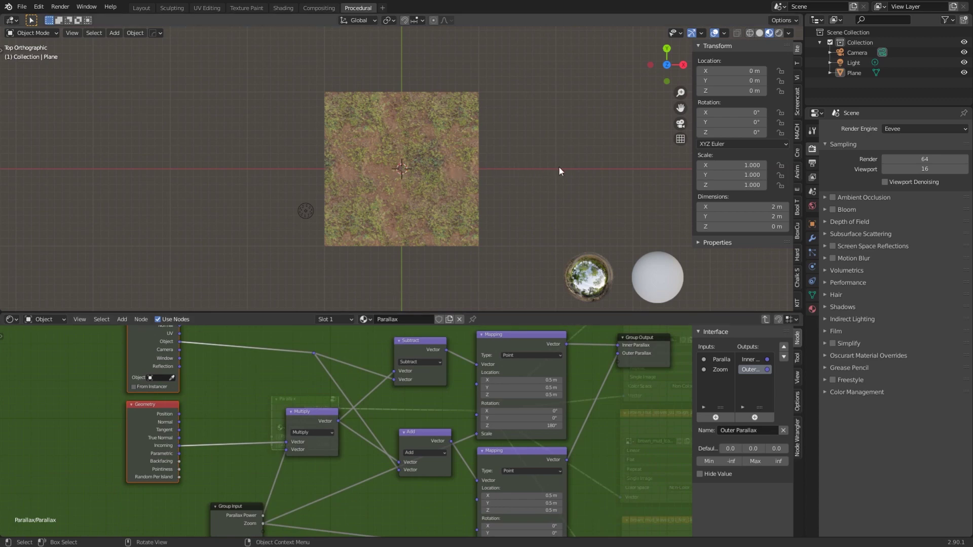
middle_click_drag(559, 166, 501, 167)
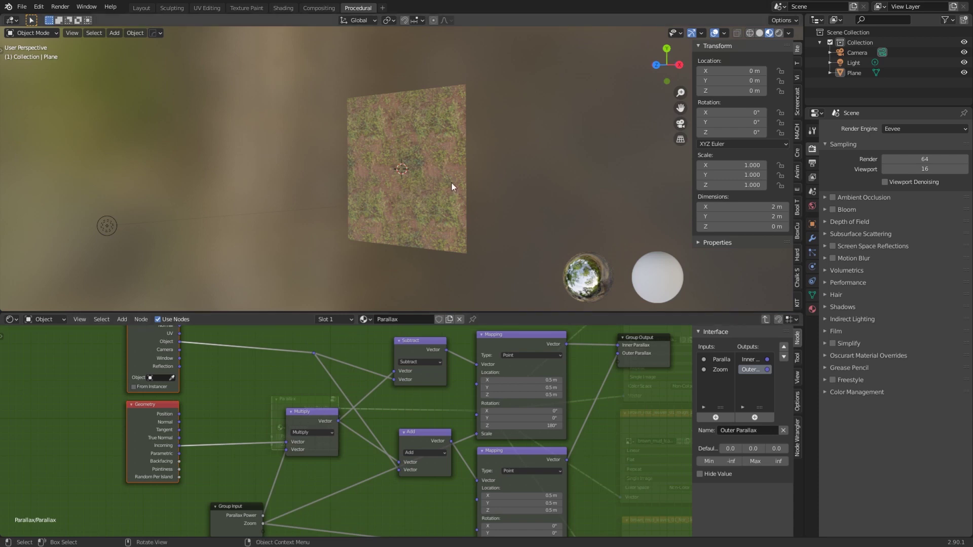
middle_click_drag(405, 174, 464, 175, "alt")
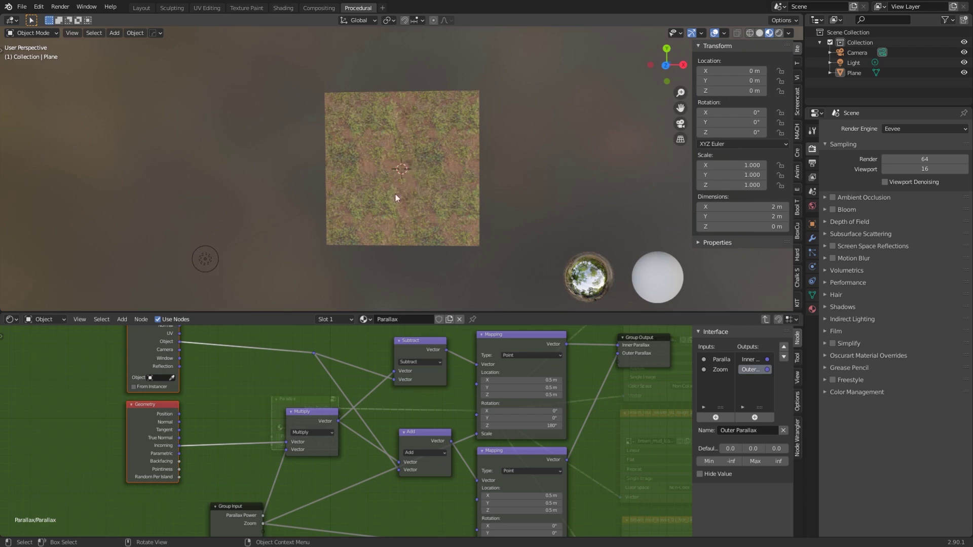
scroll(243, 378, "up", 3, "shift")
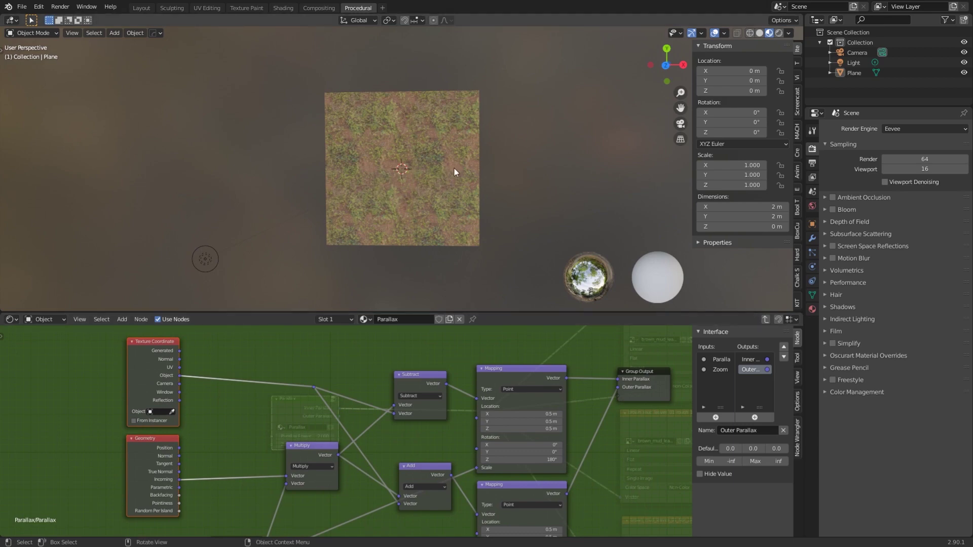
mouse_move(461, 197)
middle_mouse_down()
mouse_move(515, 197)
mouse_move(406, 193)
mouse_move(451, 191)
middle_mouse_up()
Step: Reposition the Multiply, Group Input and Add nodes inside the Parallax group to make their connections clearer
middle_click_drag(306, 439, 306, 415)
left_click_drag(296, 420, 292, 424)
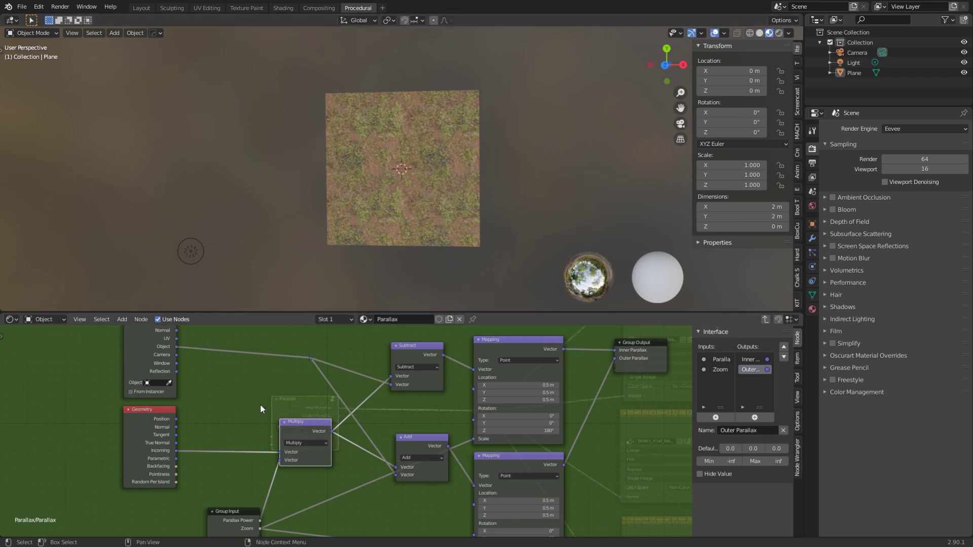
middle_click_drag(244, 478, 262, 428)
left_click_drag(257, 465, 243, 452)
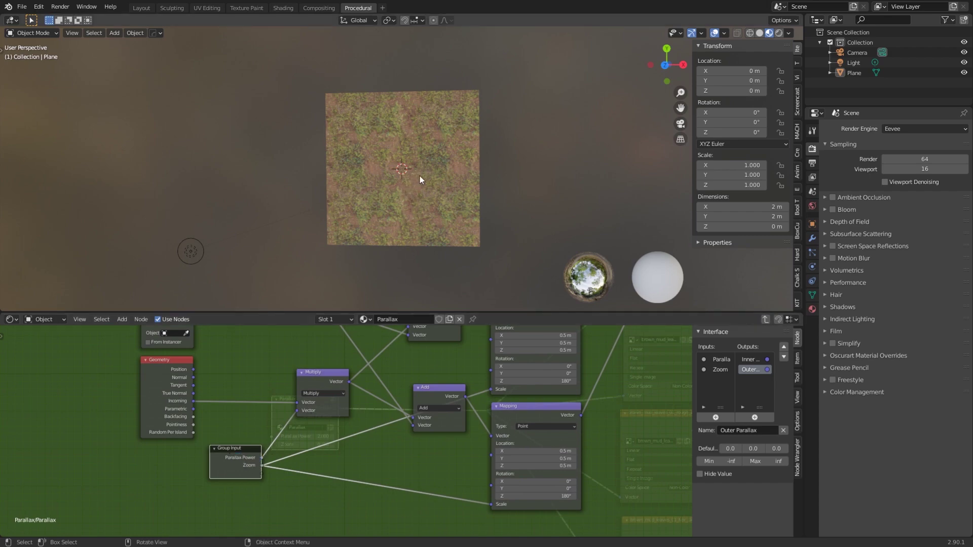
mouse_move(415, 176)
middle_mouse_down()
mouse_move(477, 175)
mouse_move(418, 181)
middle_mouse_up()
middle_click_drag(317, 412, 249, 437)
left_click_drag(375, 413, 367, 445)
middle_click_drag(369, 390, 359, 428)
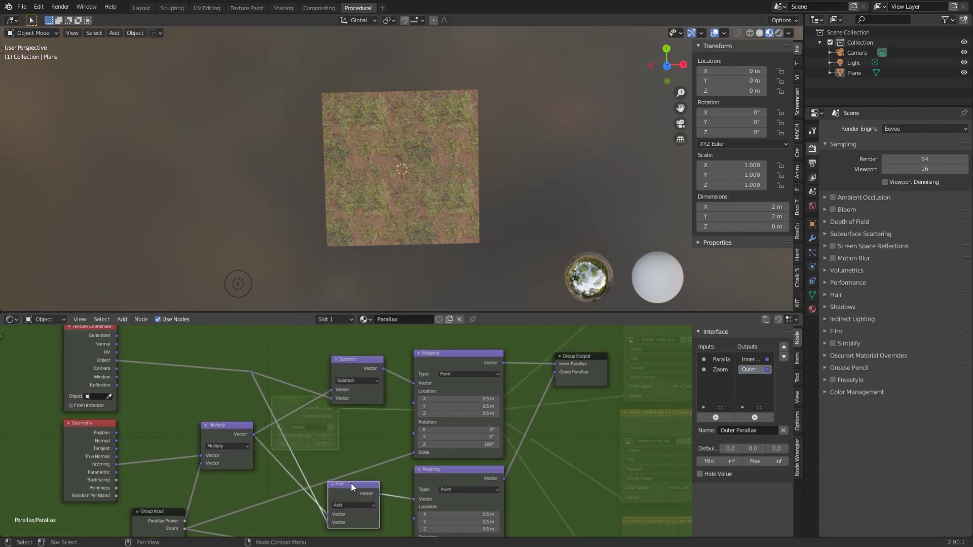
Step: Exit the Parallax group, connect its Outer Parallax output to the reroute feeding the image textures, and check the plane's effect
middle_click_drag(400, 254, 425, 205)
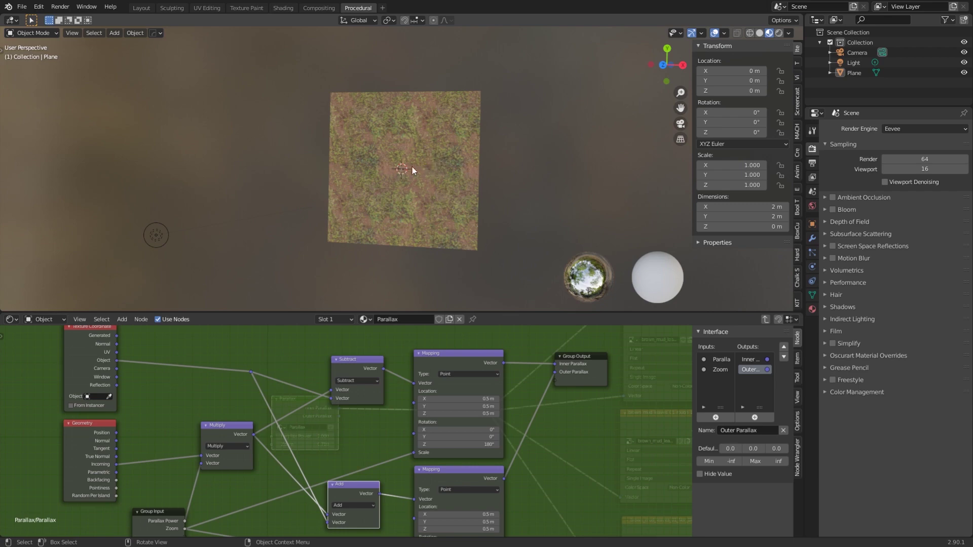
mouse_move(445, 167)
middle_mouse_down()
mouse_move(463, 178)
mouse_move(413, 169)
mouse_move(482, 176)
mouse_move(437, 175)
middle_mouse_up()
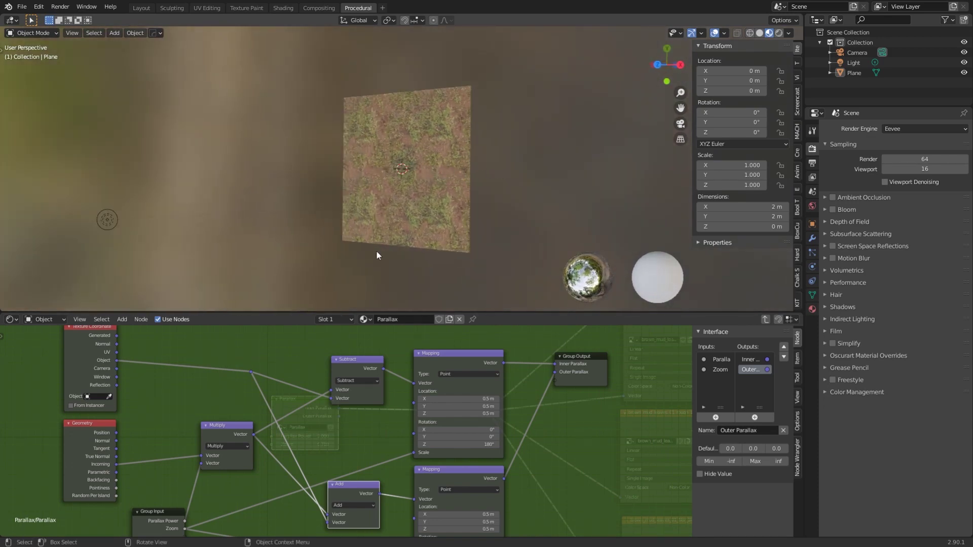
scroll(281, 379, "down", 1)
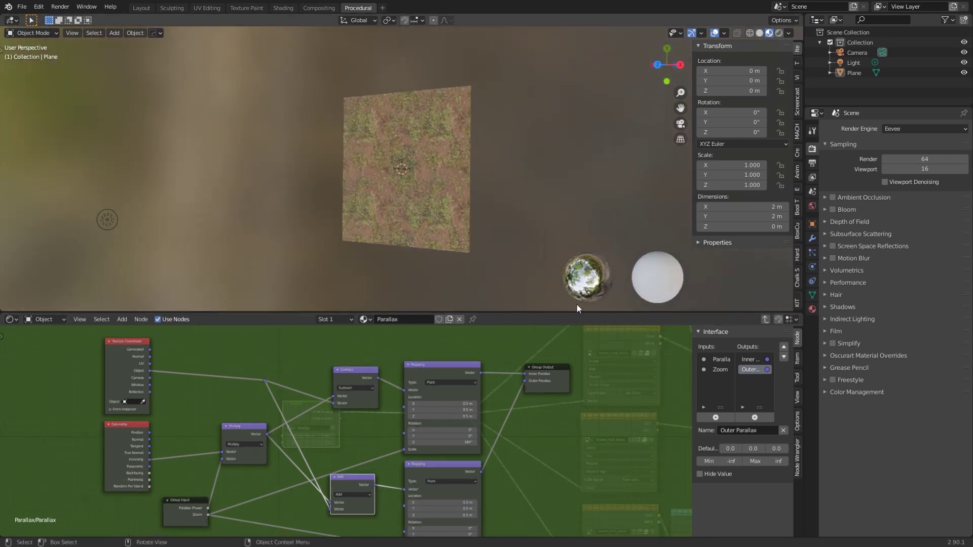
left_click(764, 320)
scroll(290, 416, "up", 2)
left_click_drag(335, 409, 556, 401)
middle_click_drag(428, 178, 463, 167)
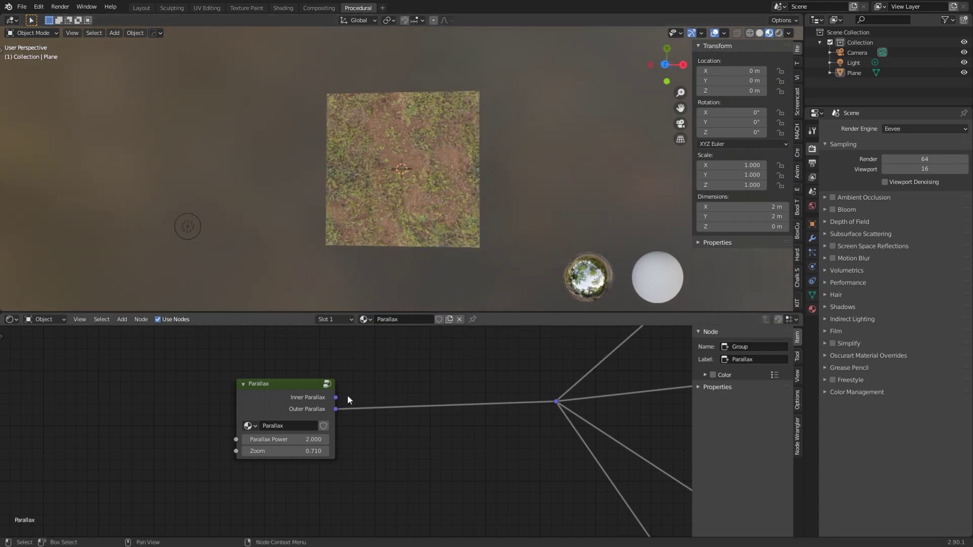
Step: Reopen the Parallax node group and examine how the coordinate, Multiply, Subtract, Add and Mapping nodes are connected
scroll(397, 372, "down", 5)
scroll(387, 400, "up", 2)
left_click(335, 406)
key("Tab")
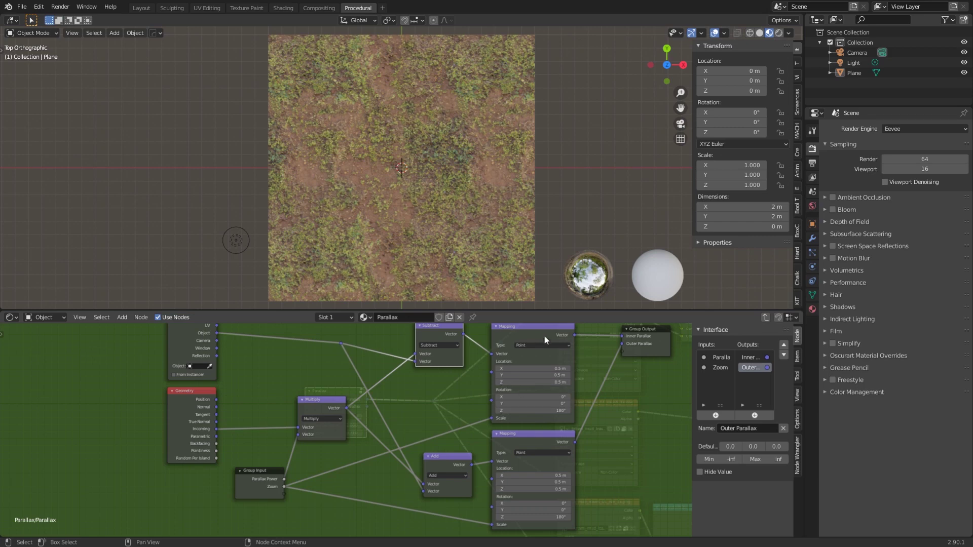
middle_click_drag(536, 368, 525, 409)
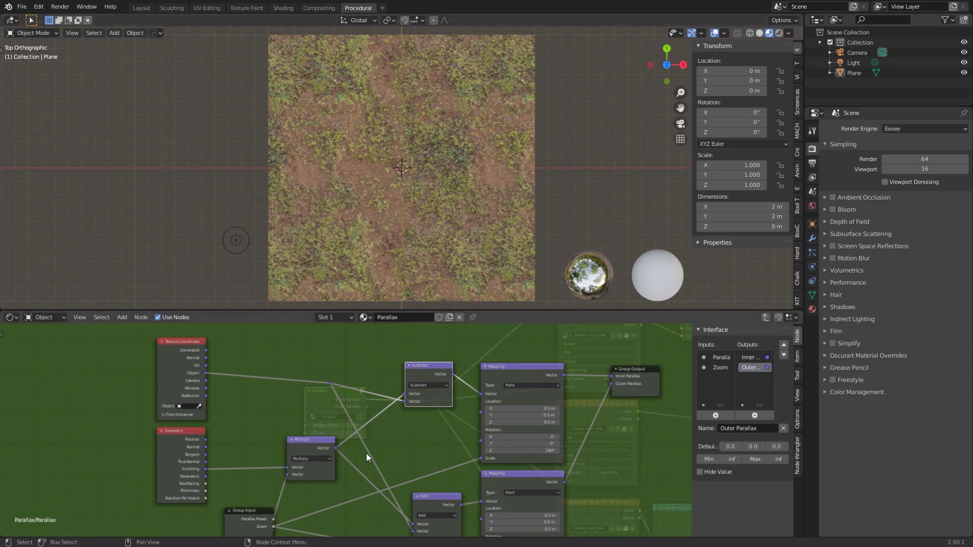
middle_click_drag(366, 452, 314, 421)
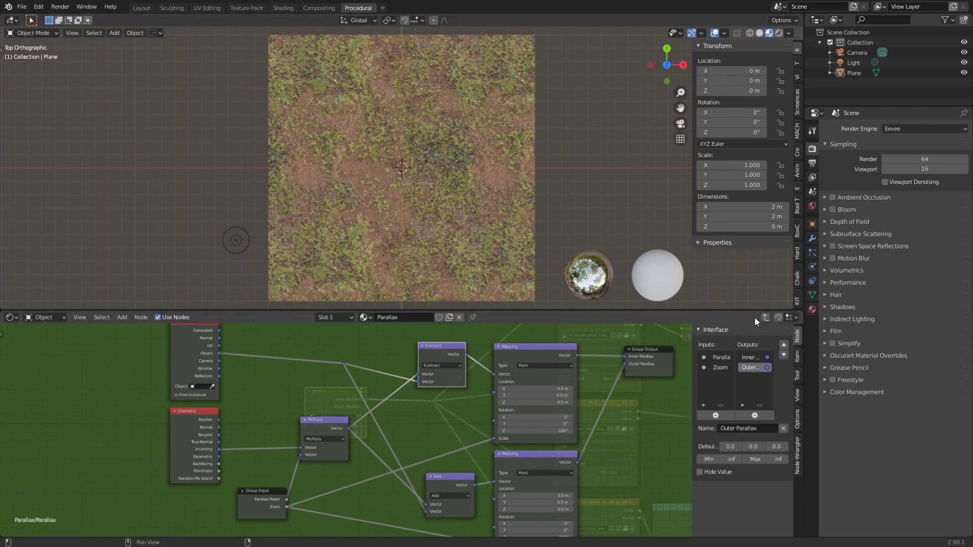
scroll(441, 414, "down", 1)
scroll(441, 419, "up", 1)
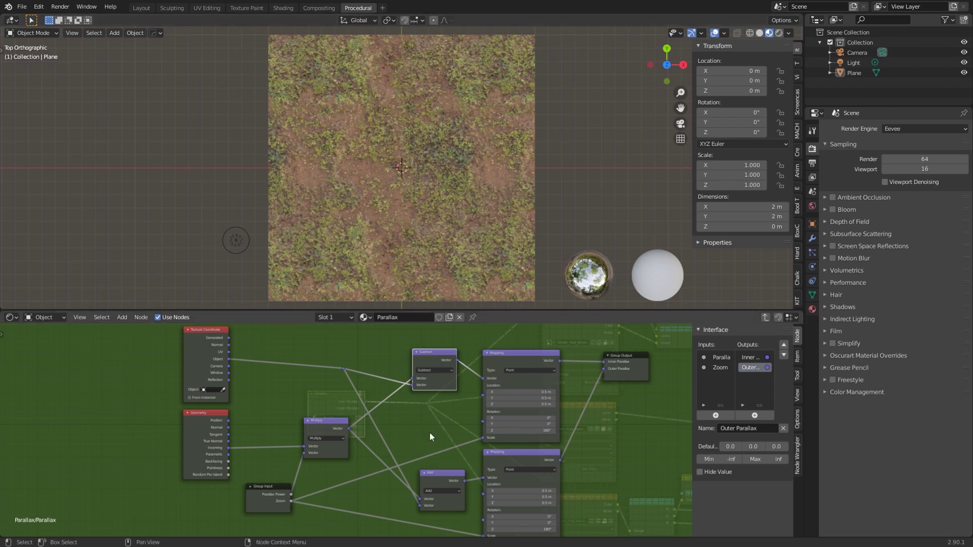
middle_click_drag(424, 437, 293, 440)
scroll(302, 448, "up", 3)
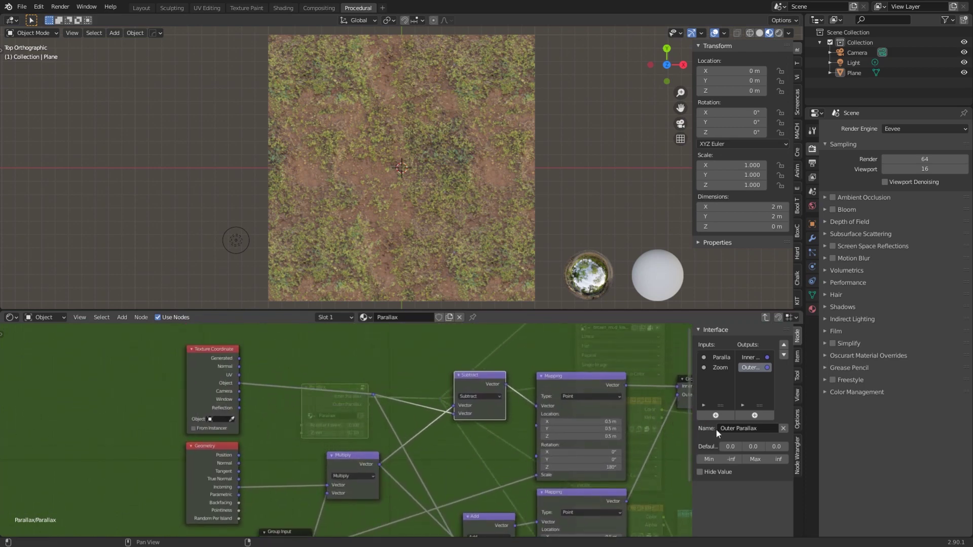
middle_click_drag(327, 422, 321, 406)
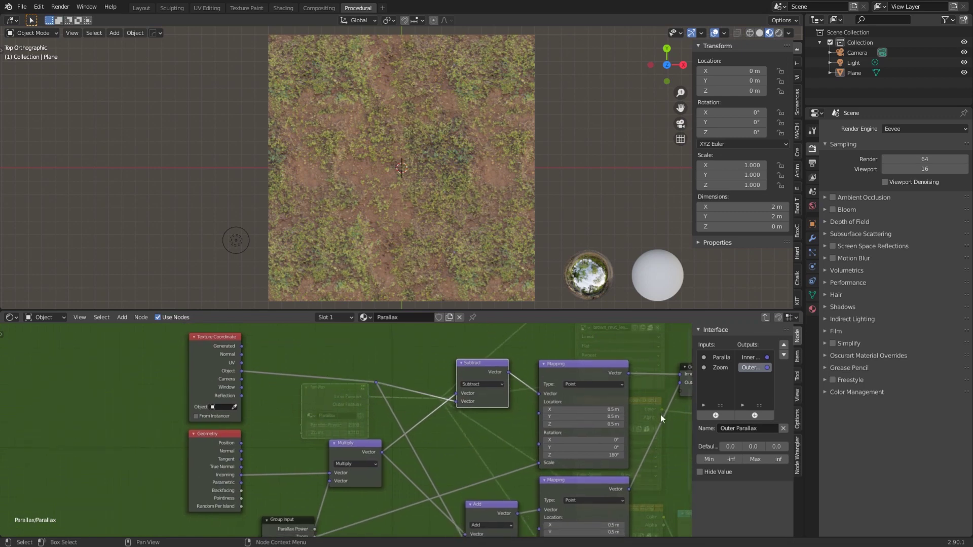
Step: Show the interface settings of the group's Zoom input and examine the Mapping nodes it drives
left_click(716, 367)
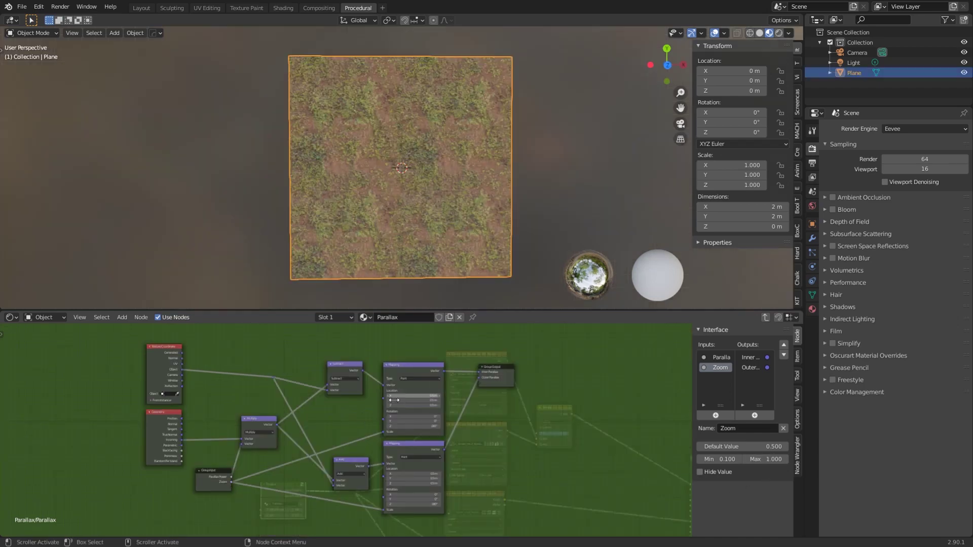
scroll(400, 405, "up", 3)
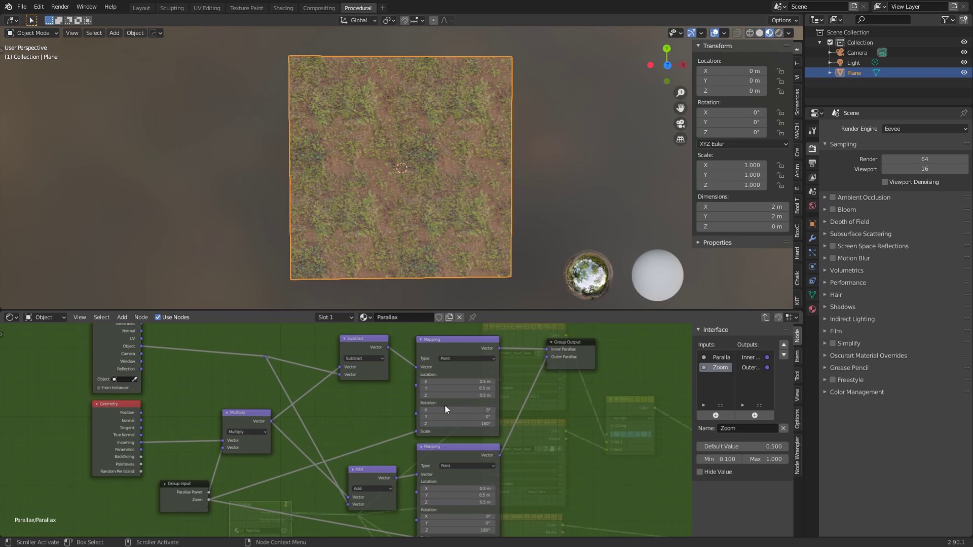
scroll(344, 425, "down", 2)
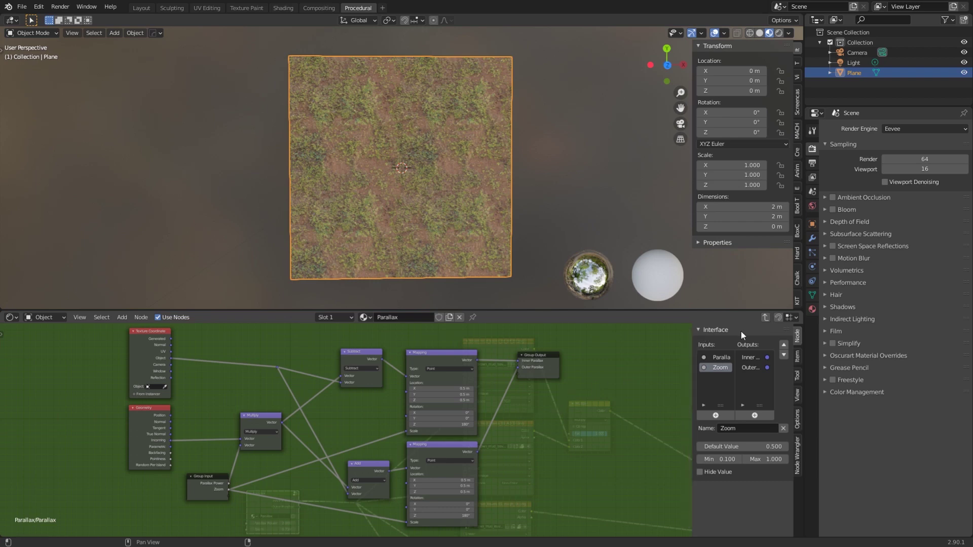
Step: Exit the Parallax group and examine how it feeds the image textures and the rest of the material's nodes
left_click(765, 317)
scroll(443, 377, "down", 6)
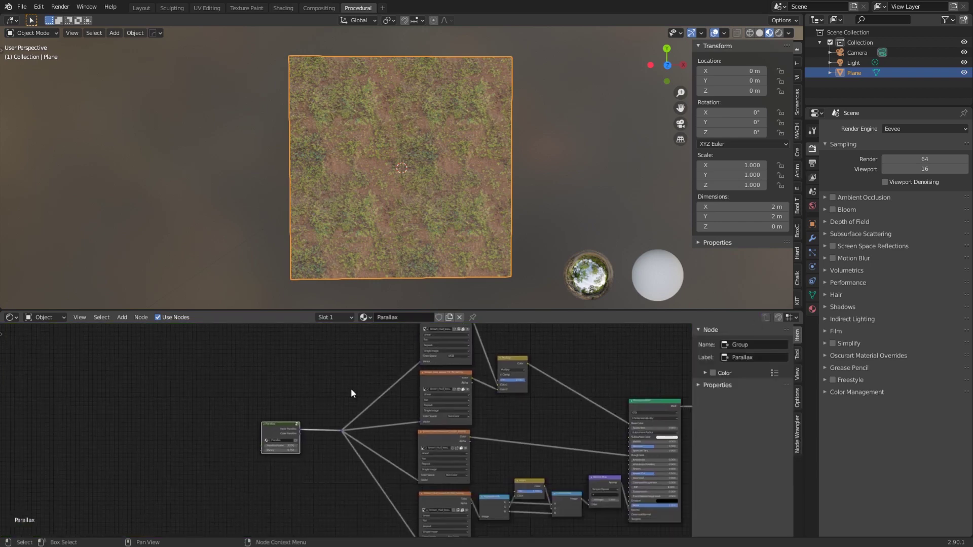
middle_click_drag(485, 419, 452, 422)
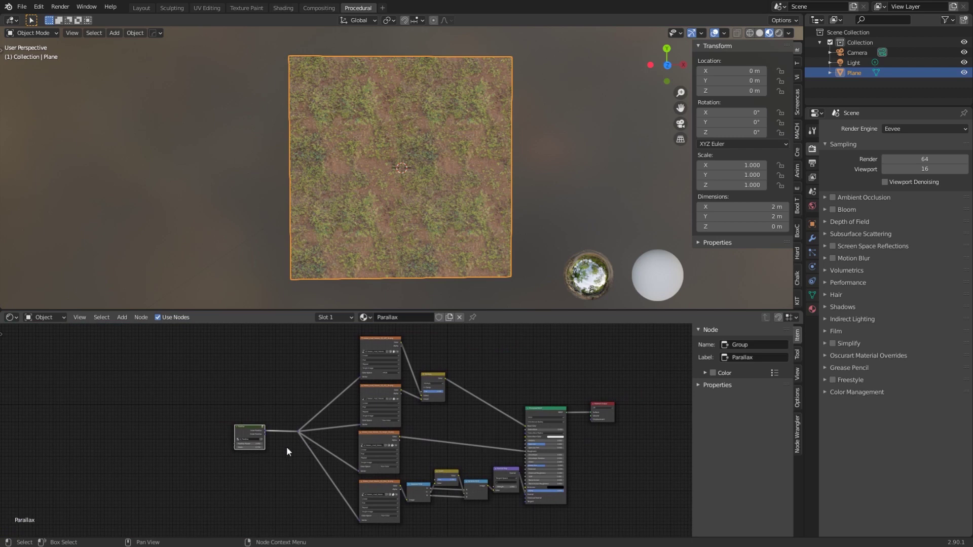
scroll(287, 446, "up", 1)
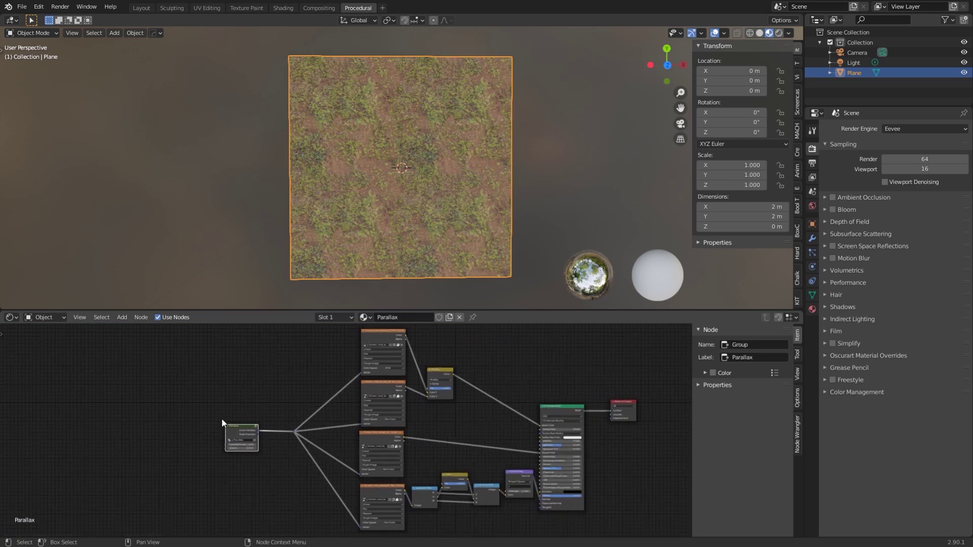
scroll(264, 446, "up", 2)
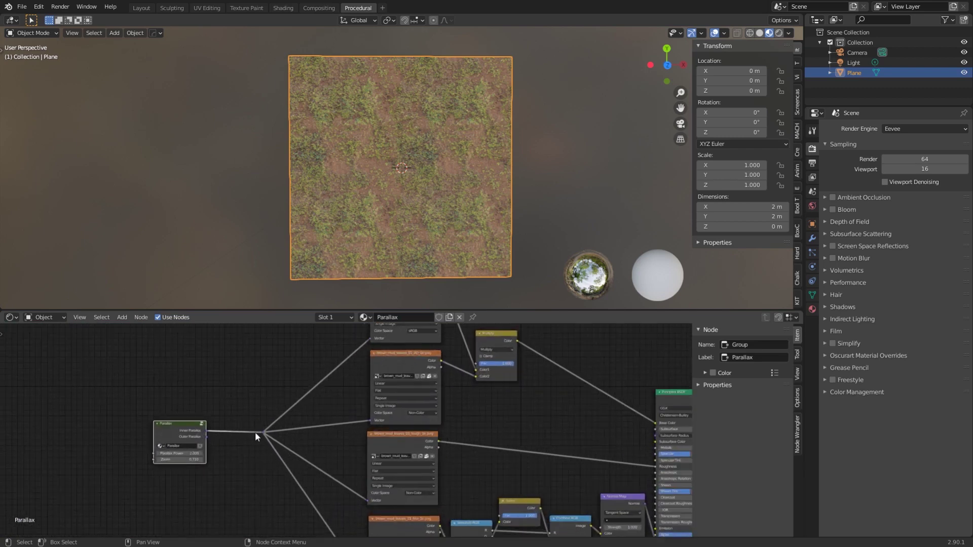
Step: Enter the Parallax group again and inspect the ground plane from steep side angles
left_click(202, 423)
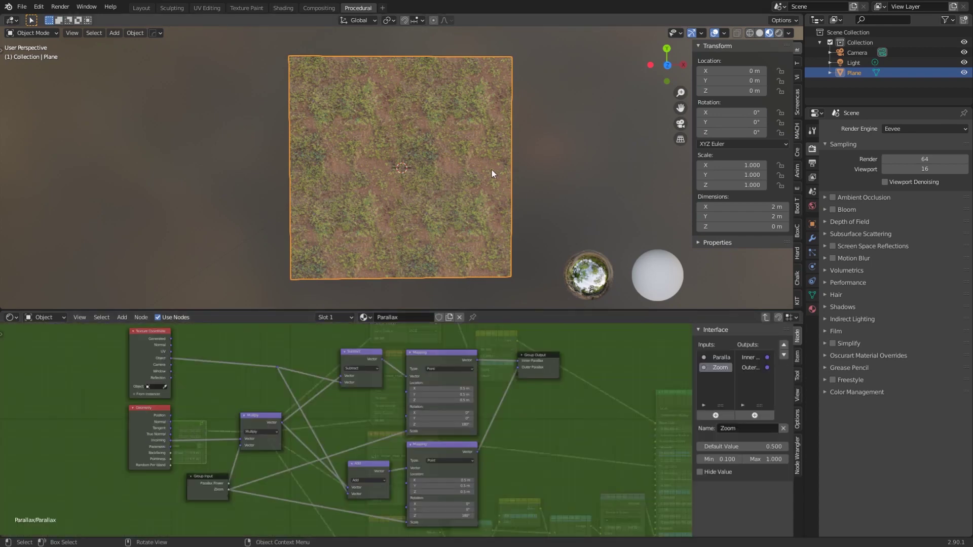
middle_click_drag(495, 171, 406, 172)
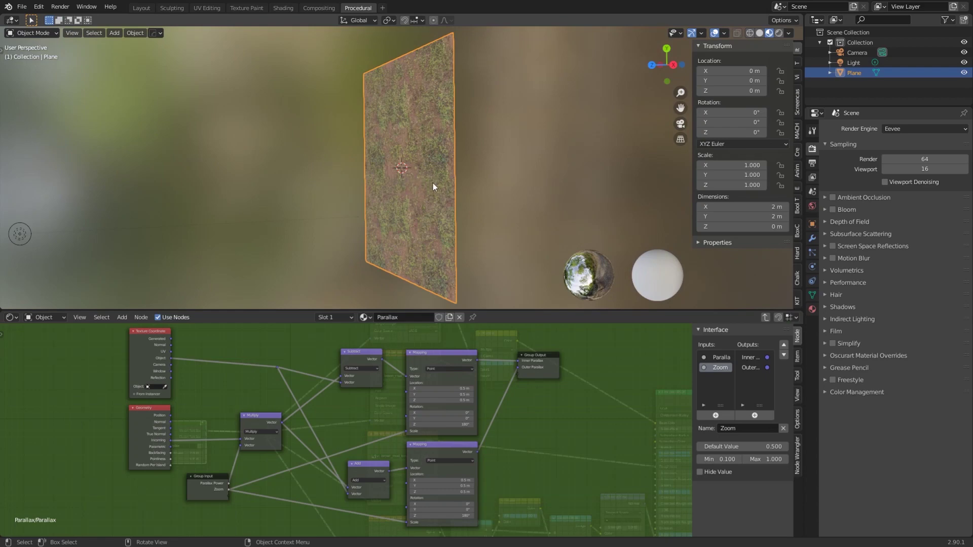
middle_click_drag(434, 184, 388, 181)
middle_click_drag(490, 183, 545, 169)
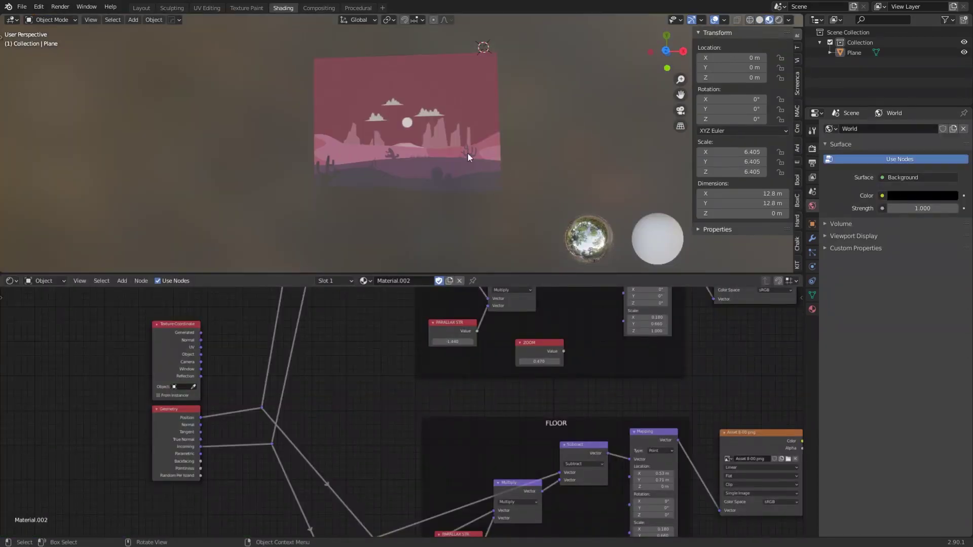
Step: Inspect the desert scene plane and examine the layered parallax node frames of Material.002
middle_click_drag(472, 154, 475, 139)
scroll(391, 378, "down", 8)
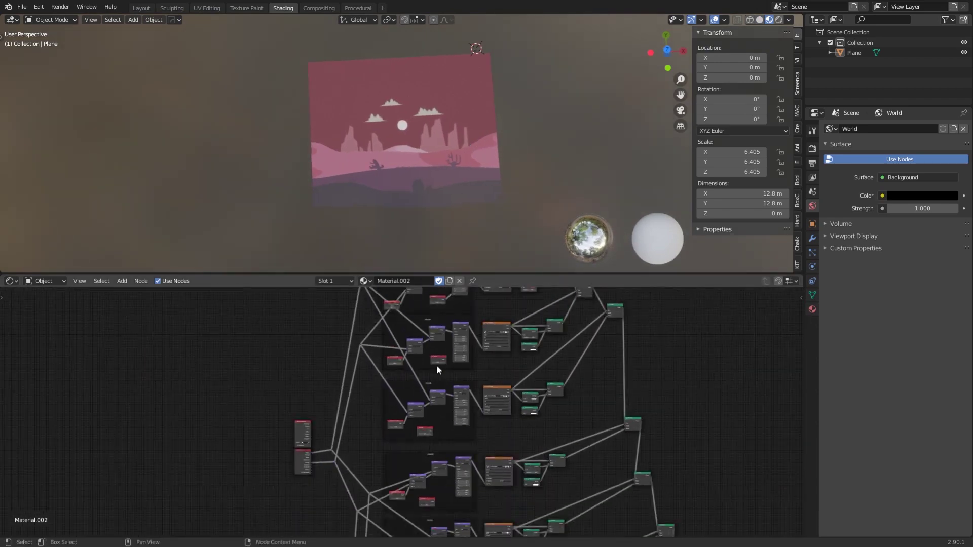
scroll(427, 360, "up", 3)
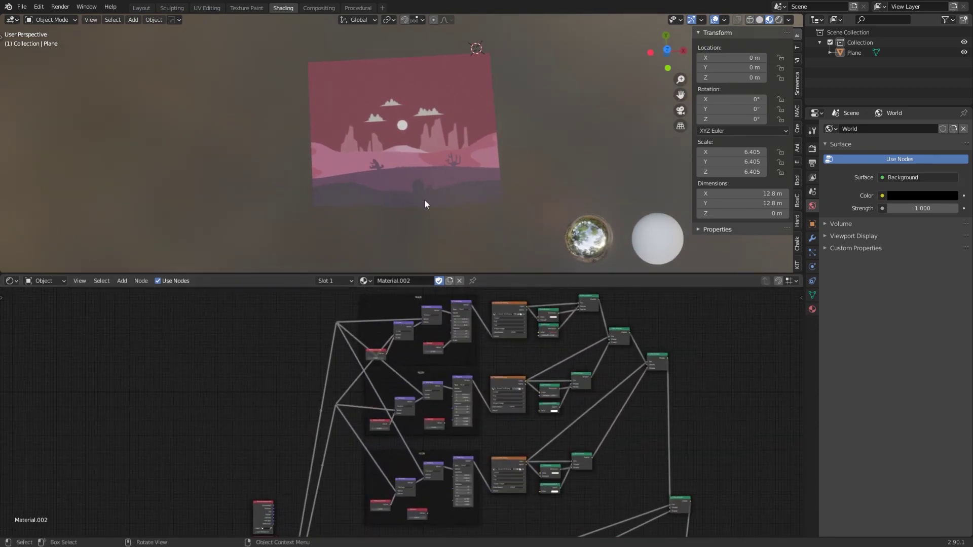
scroll(388, 354, "up", 6)
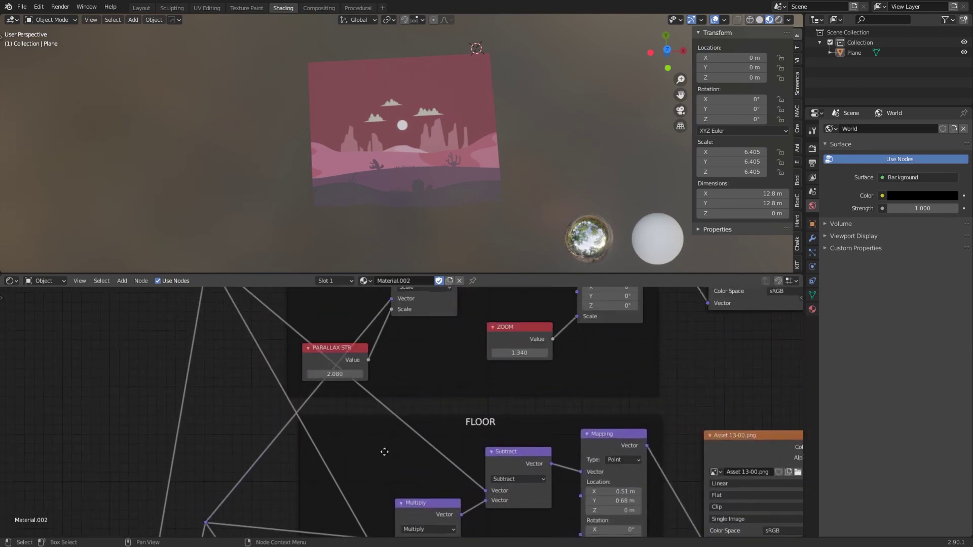
Step: Examine the Parallax Str, Zoom and Mapping nodes in each FLOOR frame, and check the desert plane's layer shift from a tilted angle
scroll(389, 400, "down", 1)
scroll(388, 426, "up", 2)
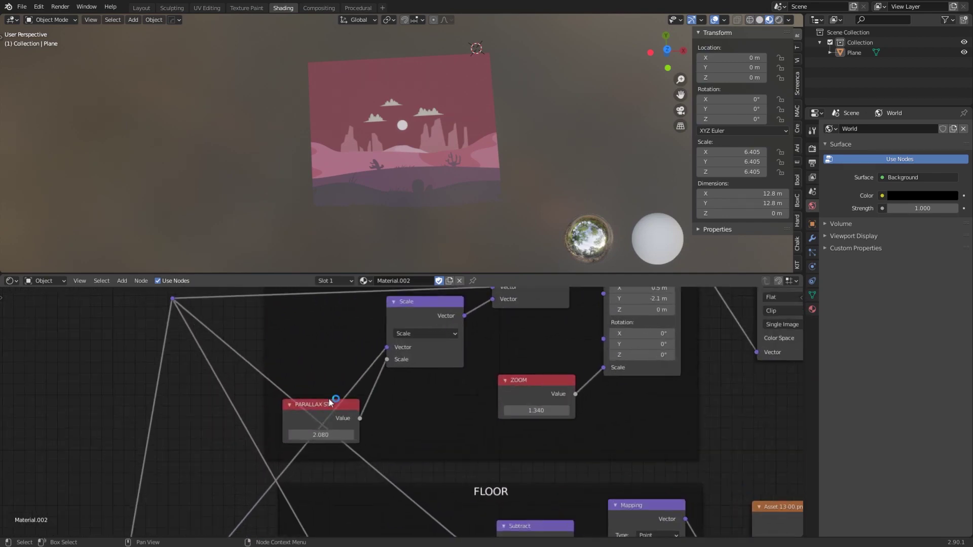
scroll(317, 415, "down", 2)
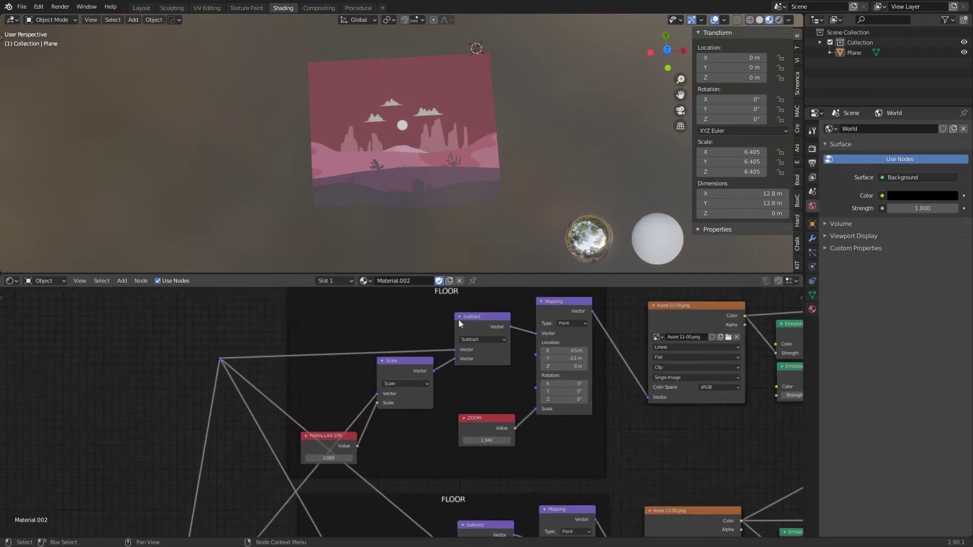
middle_click_drag(342, 469, 370, 304)
scroll(337, 354, "down", 1)
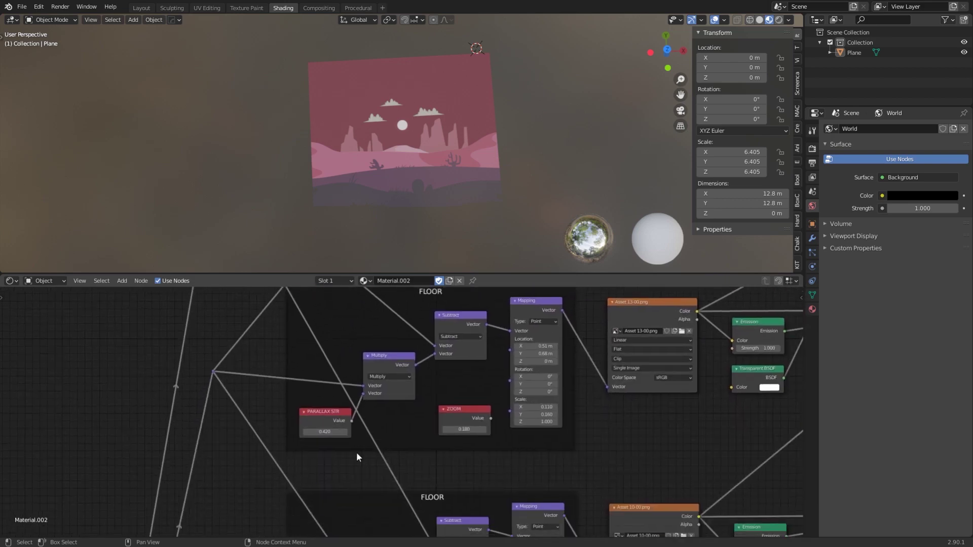
middle_click_drag(357, 460, 370, 341)
scroll(339, 330, "down", 1)
middle_click_drag(350, 467, 347, 432)
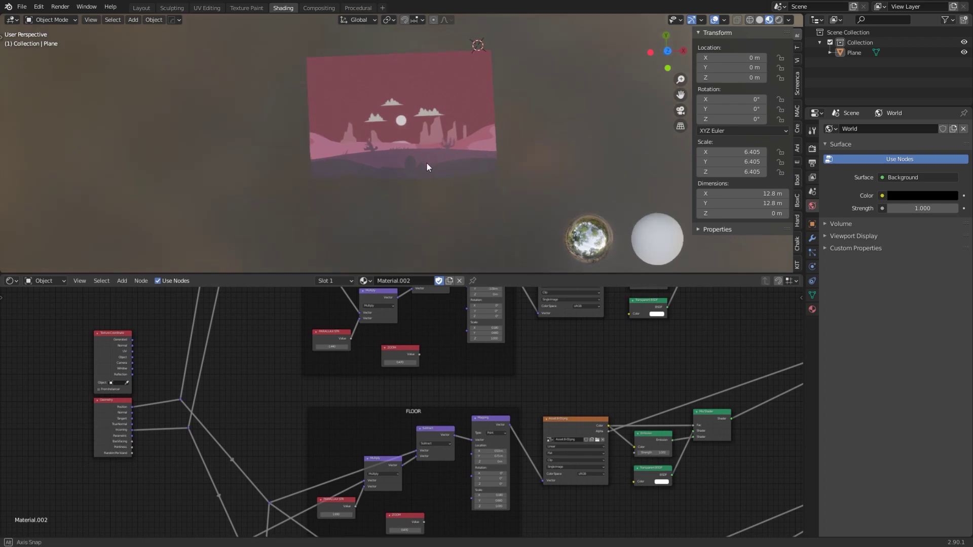
middle_click_drag(359, 357, 349, 299)
mouse_move(407, 165)
middle_mouse_down()
mouse_move(434, 159)
mouse_move(424, 157)
middle_mouse_up()
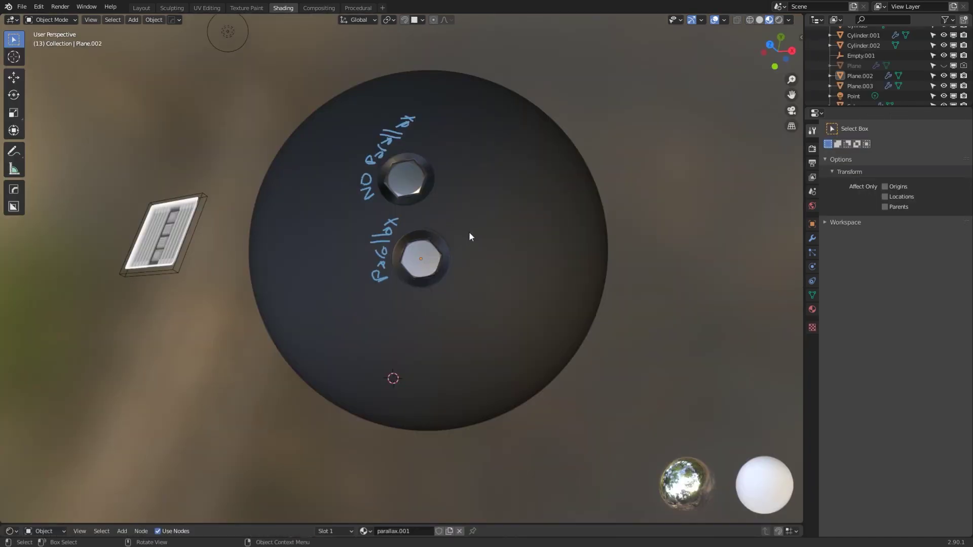
Step: View the two bolt decals on the sphere from different angles and select the Parallax decal plane in solid shading
middle_click_drag(469, 233, 414, 275)
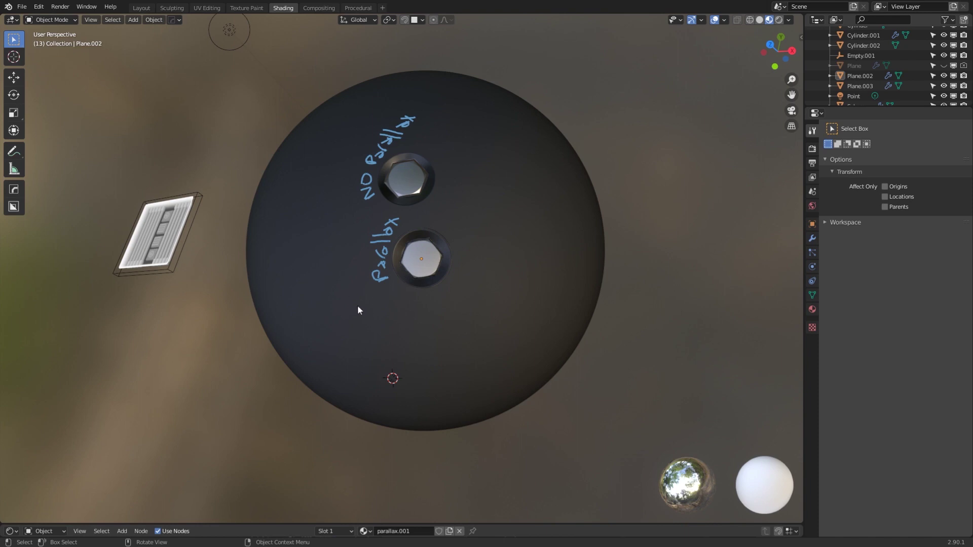
middle_click_drag(364, 315, 412, 275)
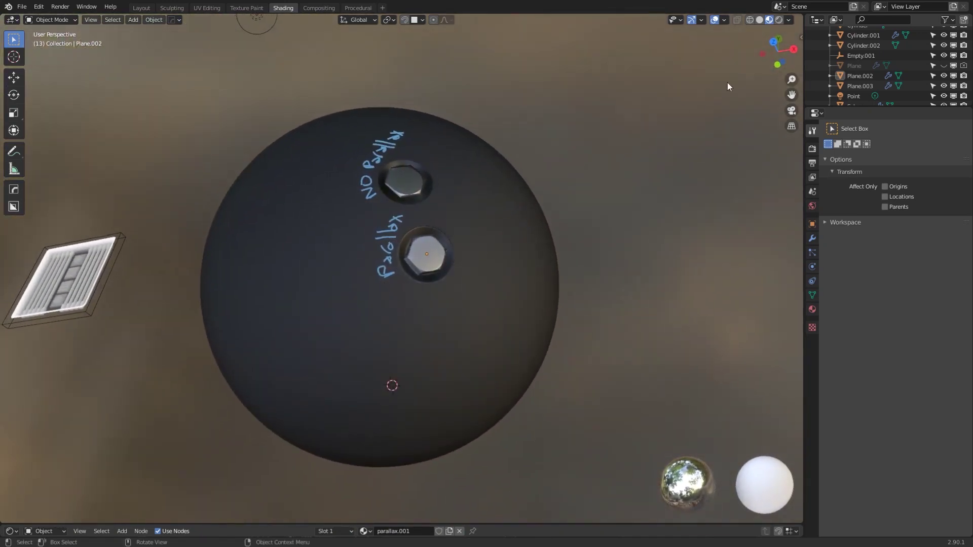
left_click(759, 20)
left_click(461, 260)
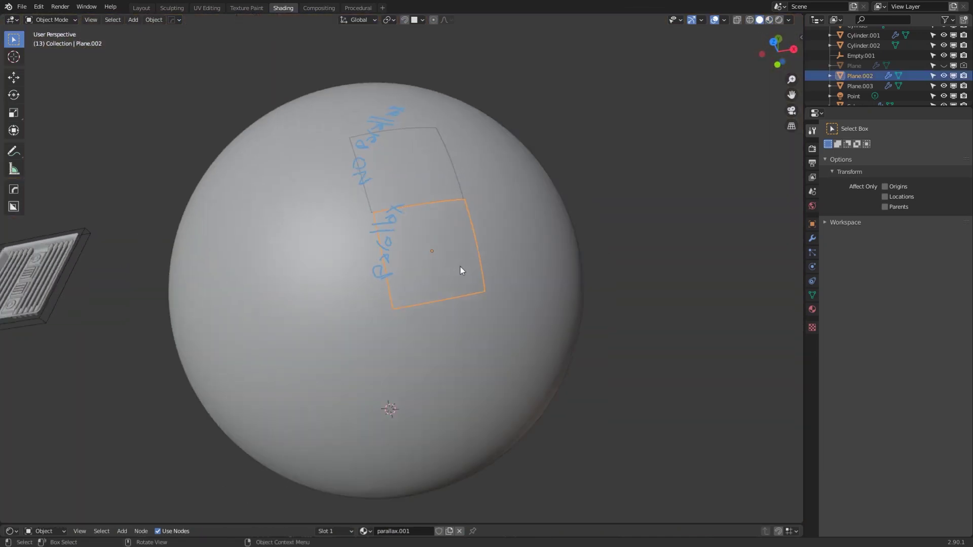
Step: Return to material preview shading, select the NO Parallax decal plane and compare both bolts from several angles
left_click(769, 20)
mouse_move(487, 206)
middle_mouse_down()
mouse_move(472, 220)
mouse_move(419, 223)
middle_mouse_up()
left_click(430, 208)
middle_click_drag(486, 199, 433, 229)
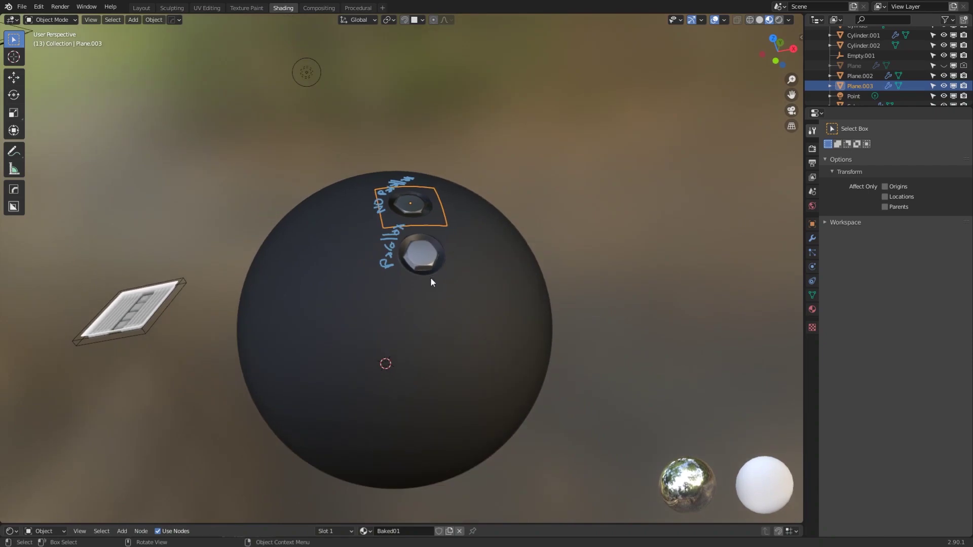
middle_click_drag(433, 283, 507, 378)
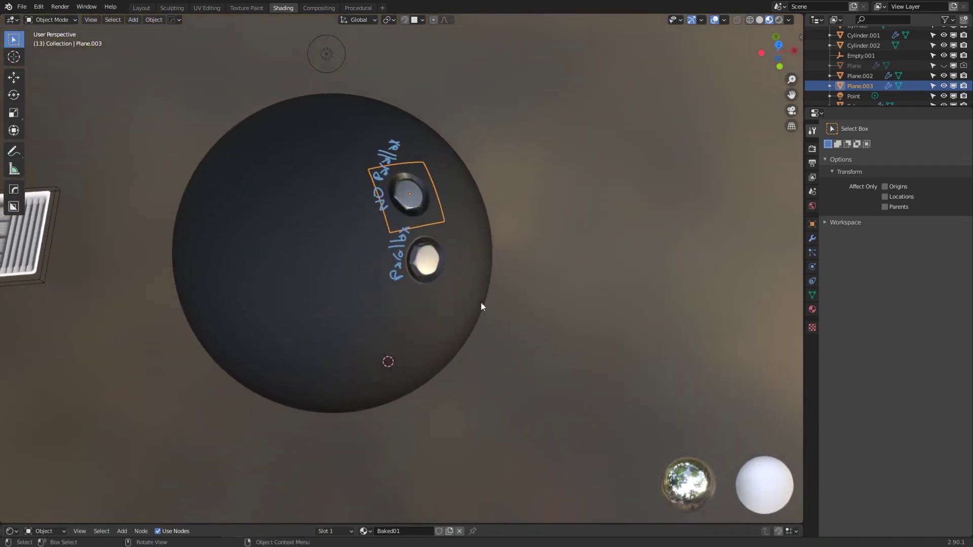
Step: Inspect the bolts at closer range, examining the Parallax bolt's depth on the sphere from changing angles
scroll(478, 299, "up", 2)
middle_click_drag(478, 299, 465, 287)
left_click(465, 287)
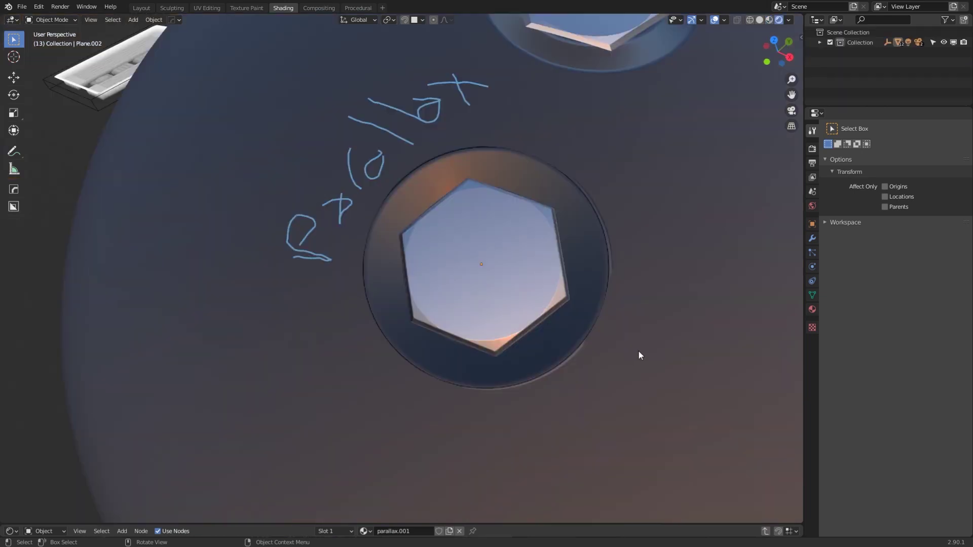
mouse_move(639, 351)
middle_mouse_down()
mouse_move(642, 371)
mouse_move(658, 365)
mouse_move(637, 344)
mouse_move(566, 325)
mouse_move(640, 347)
mouse_move(679, 333)
mouse_move(582, 315)
mouse_move(558, 328)
mouse_move(559, 361)
mouse_move(623, 386)
mouse_move(671, 360)
mouse_move(652, 299)
mouse_move(617, 279)
mouse_move(558, 275)
mouse_move(620, 288)
middle_mouse_up()
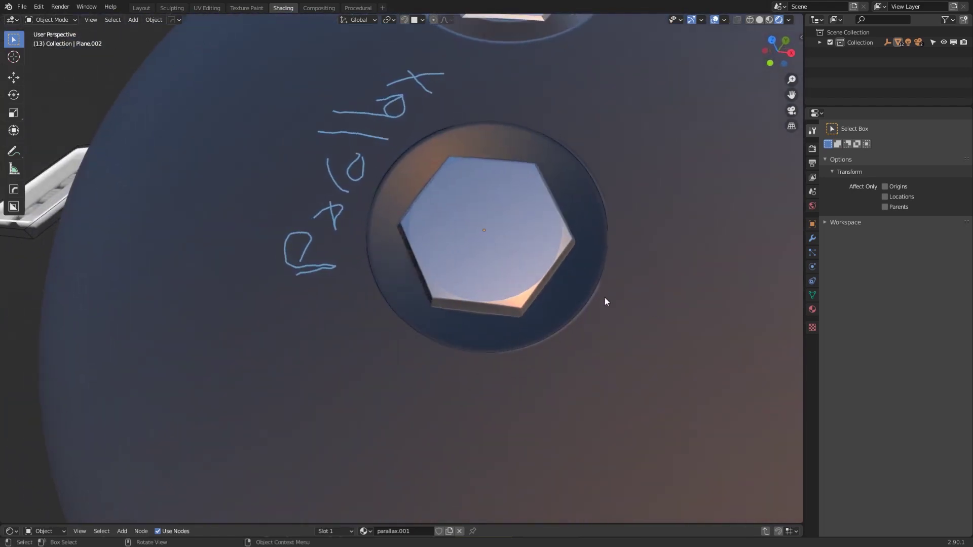